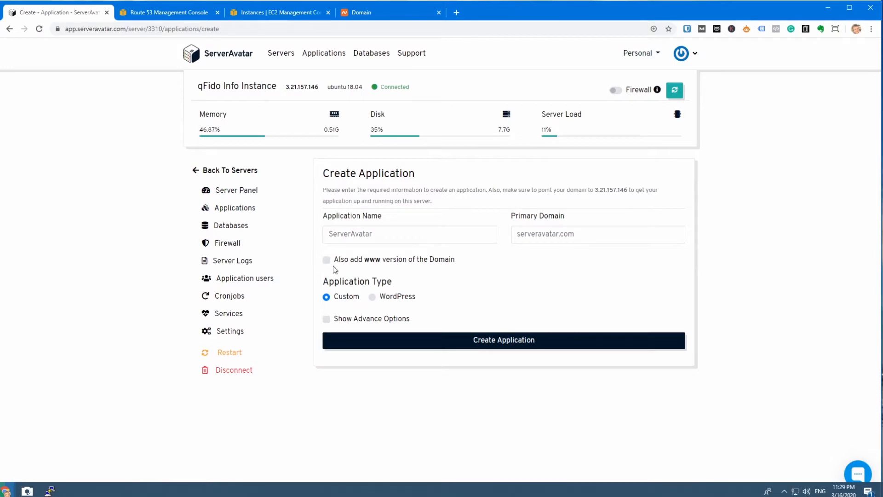
Step: Name the new application qFido Info WP
click(351, 236)
text(qFido Info)
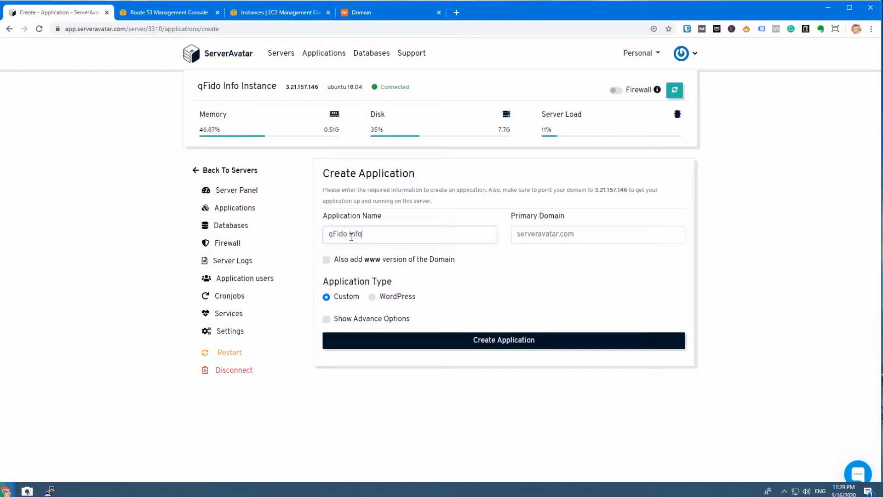
text(WP)
Step: Set the primary domain to qfido.info and include the www version of the domain
click(527, 237)
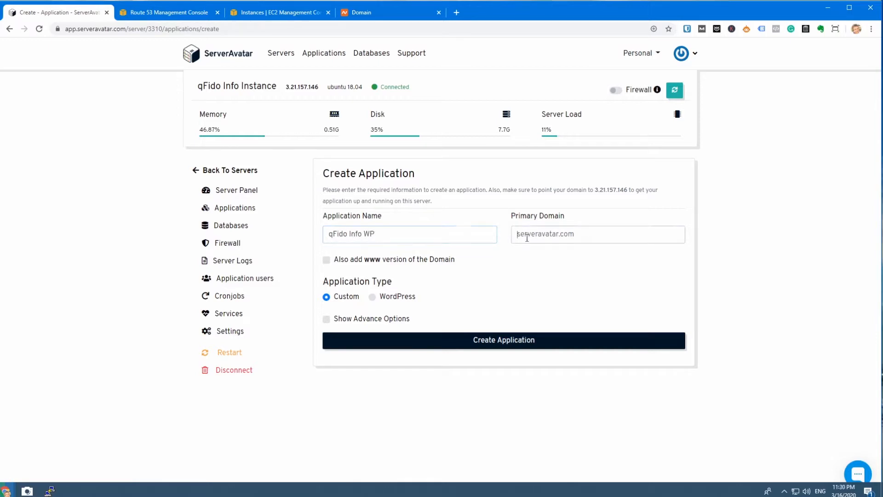
text(qfido.ingo)
key(BackSpace)
key(BackSpace)
text(fo)
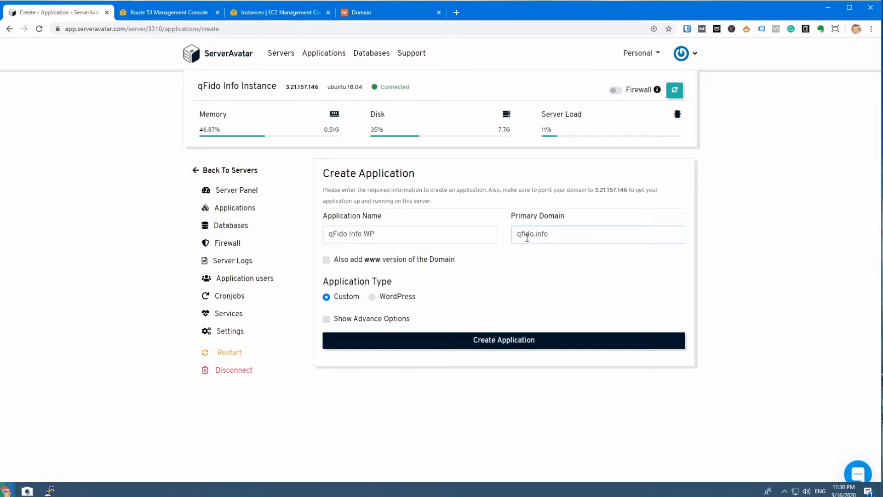
click(326, 261)
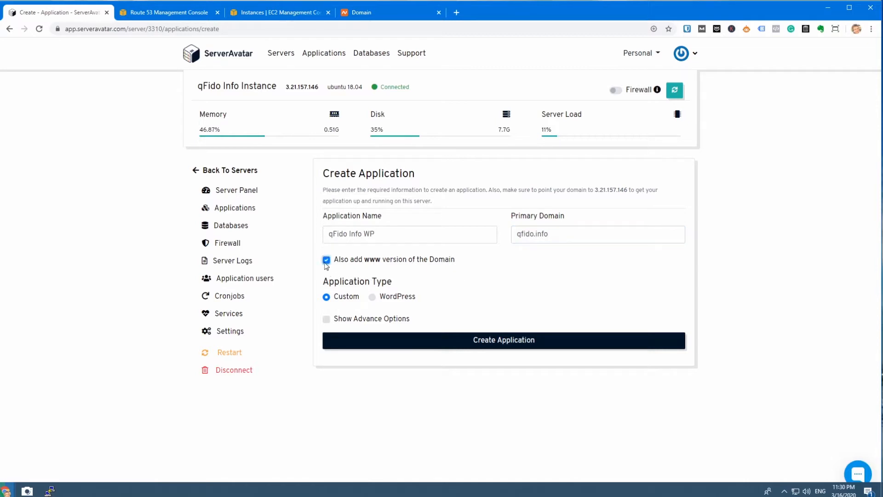
Step: Make the application a WordPress installation and give it the WordPress title qFido Info
click(372, 296)
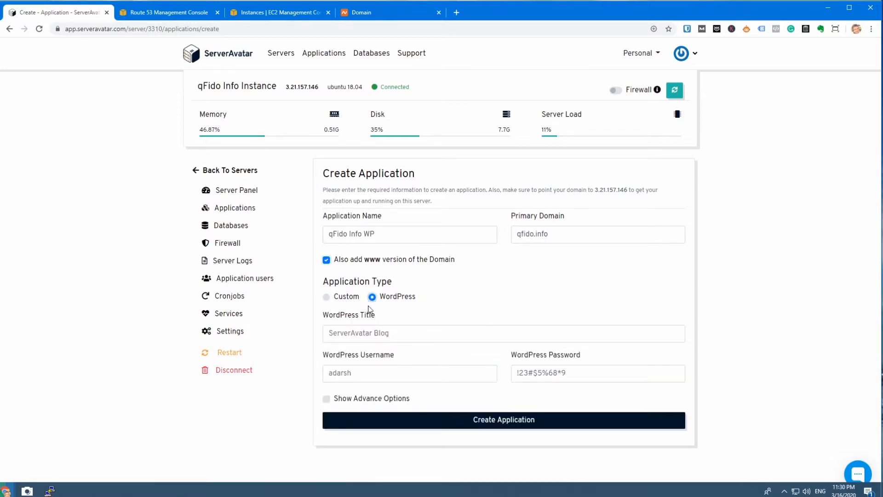
click(392, 334)
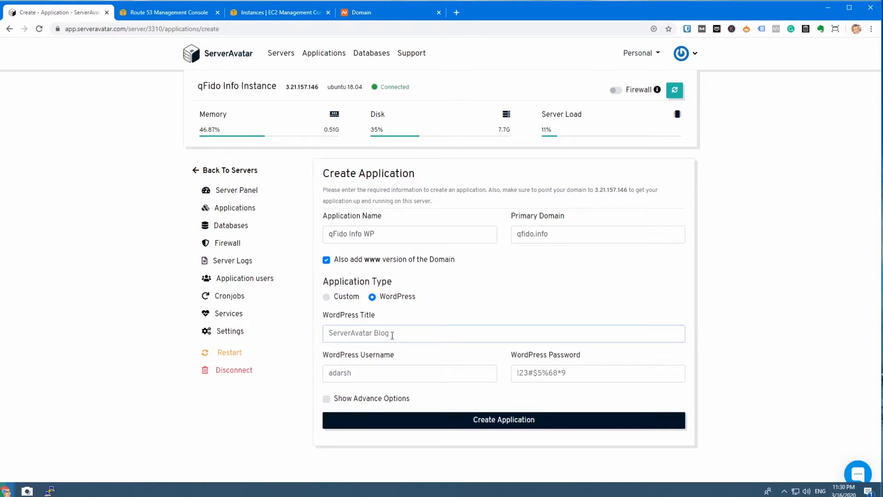
text(qFido Info)
Step: Enter the administrator's full name as the WordPress username and fill in the WordPress password
click(396, 372)
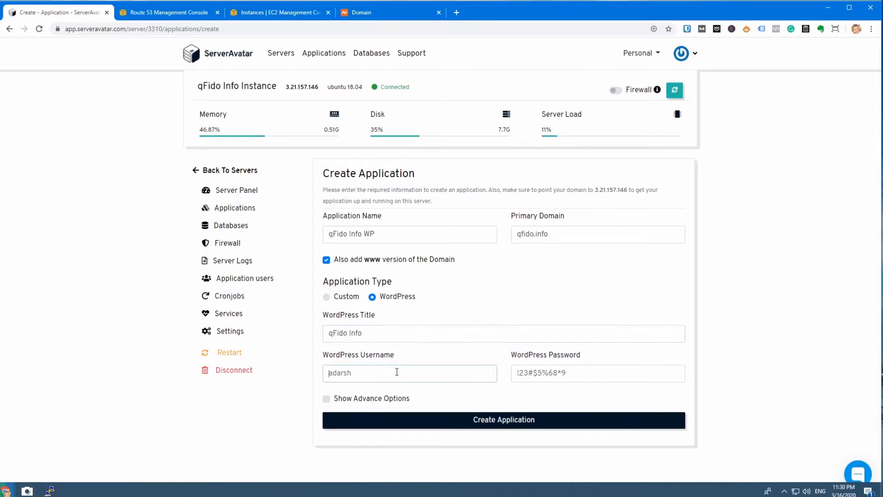
key(Tab)
text(123456)
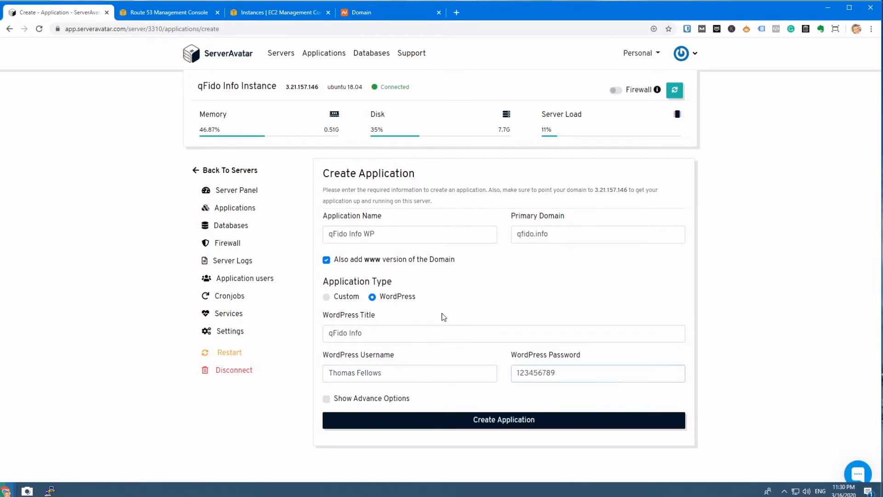
Step: Review the advanced options, including the database server choices, and hide them again without changes
click(327, 399)
scroll(439, 380, down, 3)
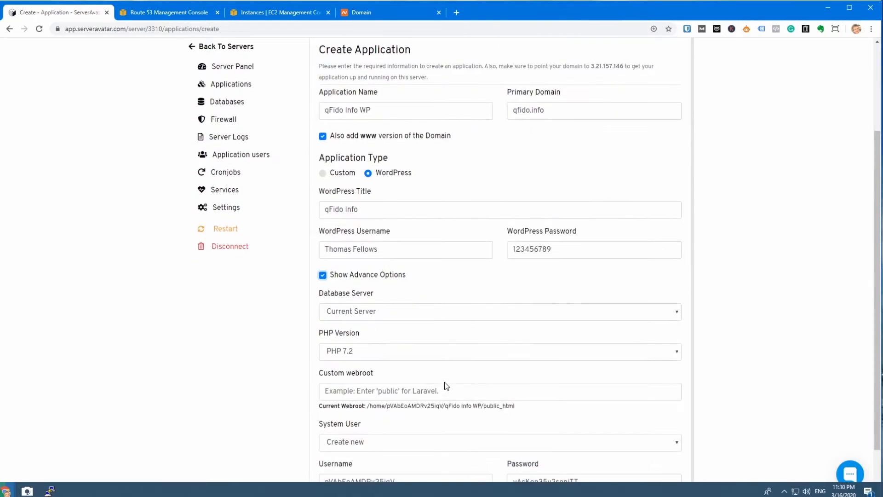
click(398, 316)
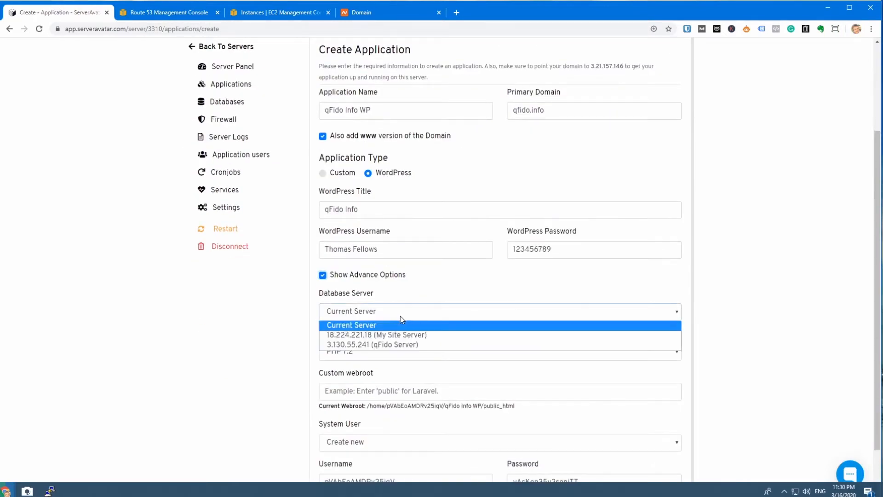
click(400, 317)
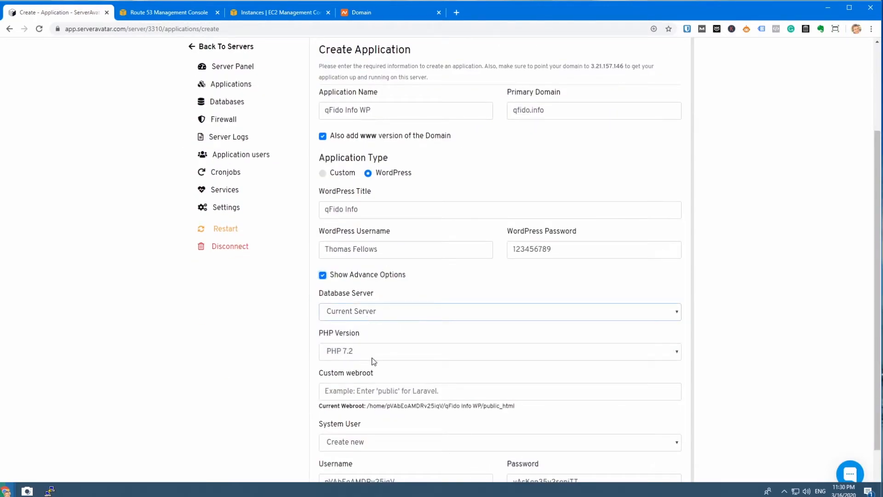
scroll(373, 354, down, 1)
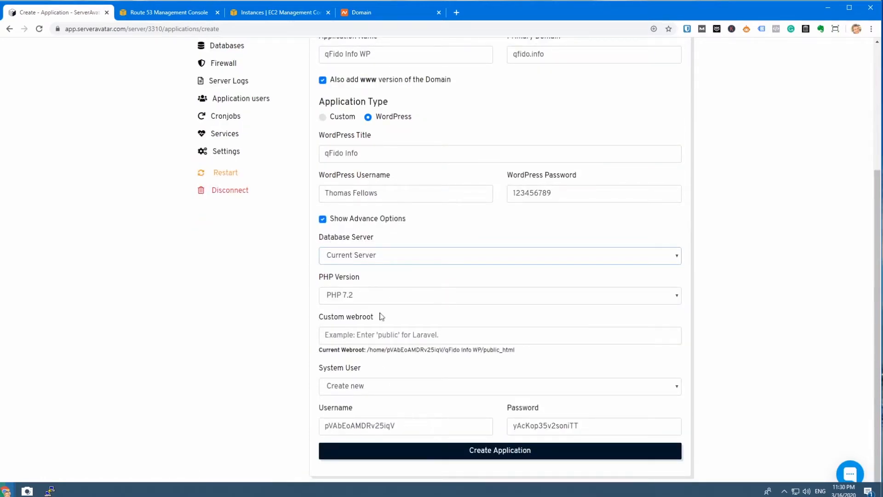
click(322, 219)
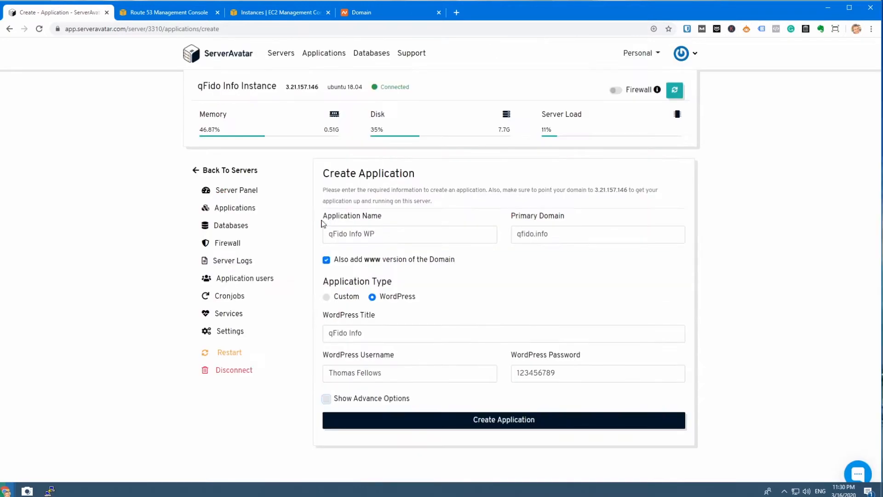
Step: Remove the spaces from the application name so it reads qFidoInfoWP and create the application
click(495, 422)
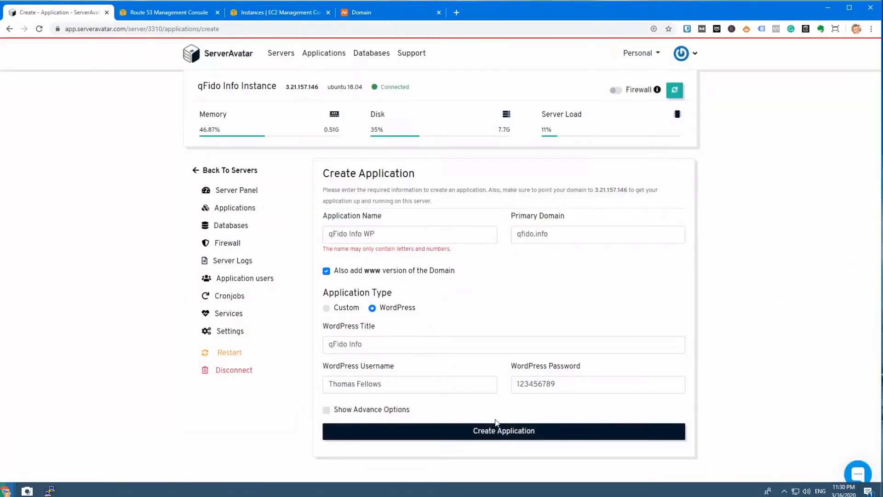
click(363, 235)
key(BackSpace)
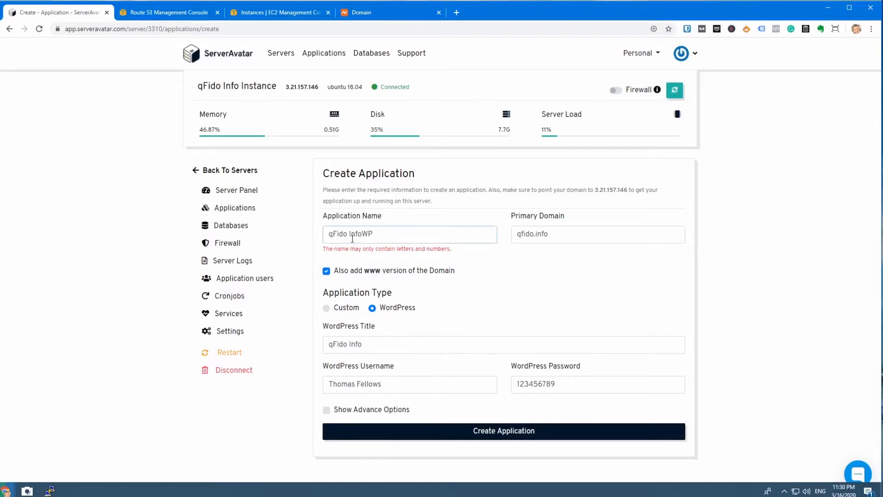
key(ctrl+Left)
key(BackSpace)
click(516, 430)
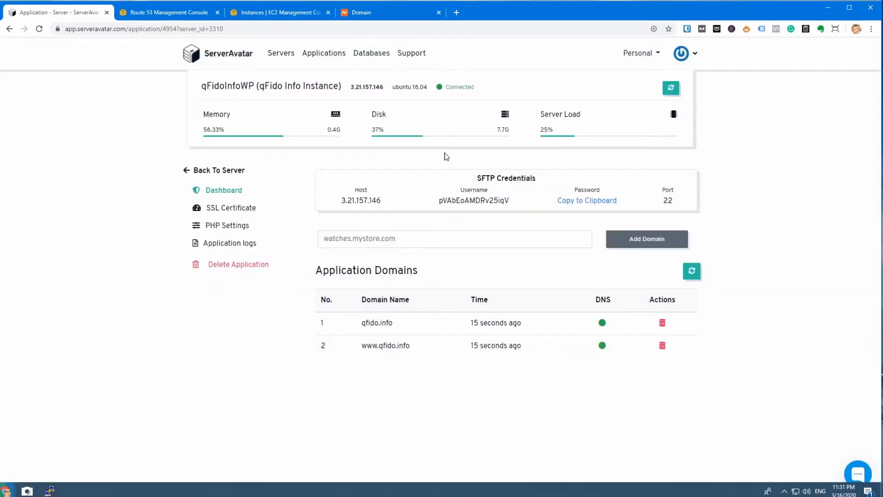
Step: Check the application's SFTP credentials section and the DNS status of its two domains
drag(477, 183, 540, 184)
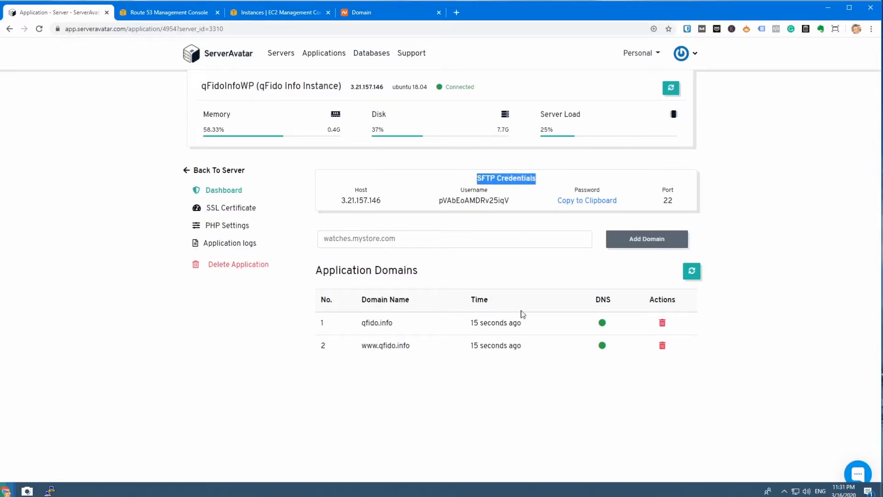
click(614, 326)
drag(614, 327, 609, 343)
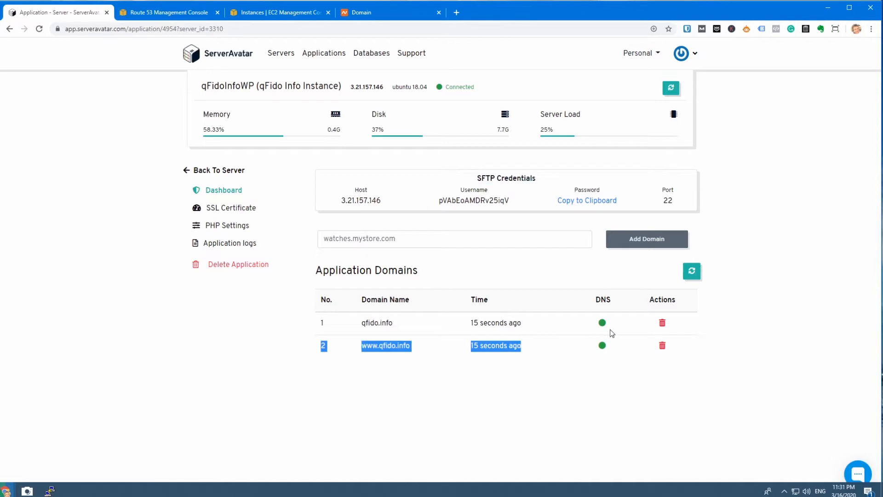
click(610, 331)
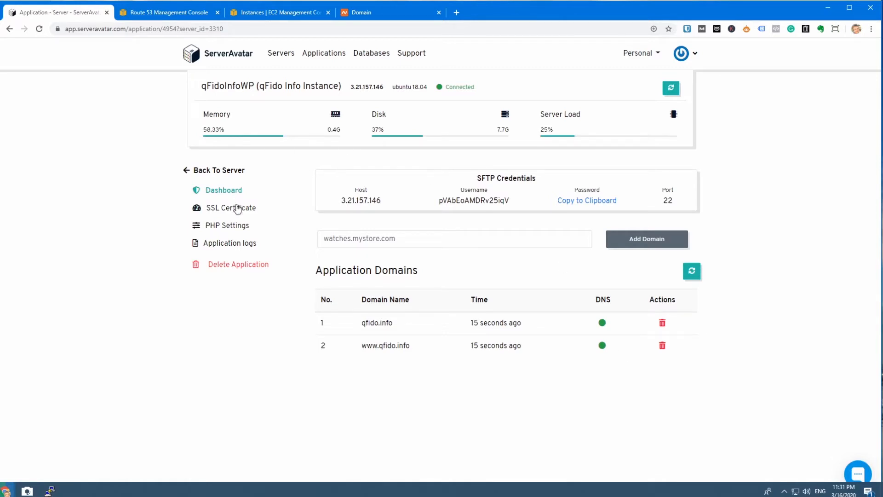
Step: Install an SSL certificate for the application automatically and force HTTP to HTTPS
click(219, 210)
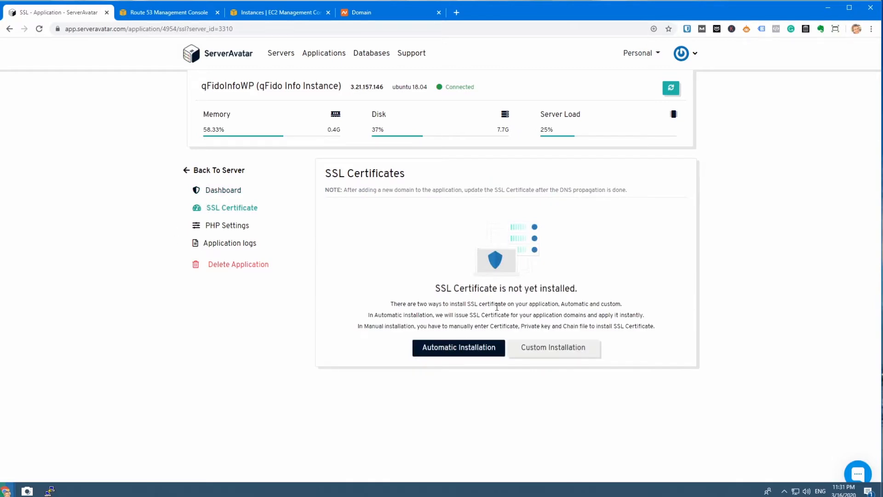
click(544, 352)
click(454, 350)
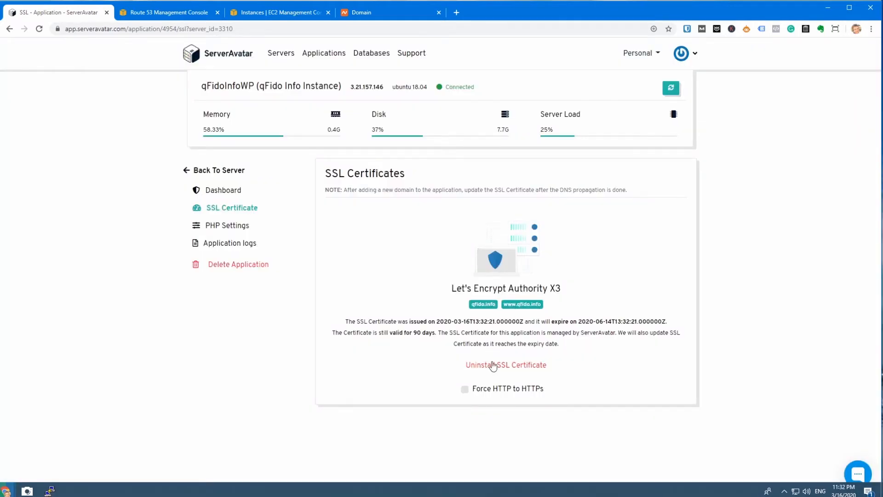
click(466, 391)
Step: Review the application's PHP settings, including the PHP version choices, limits and disabled functions
click(233, 233)
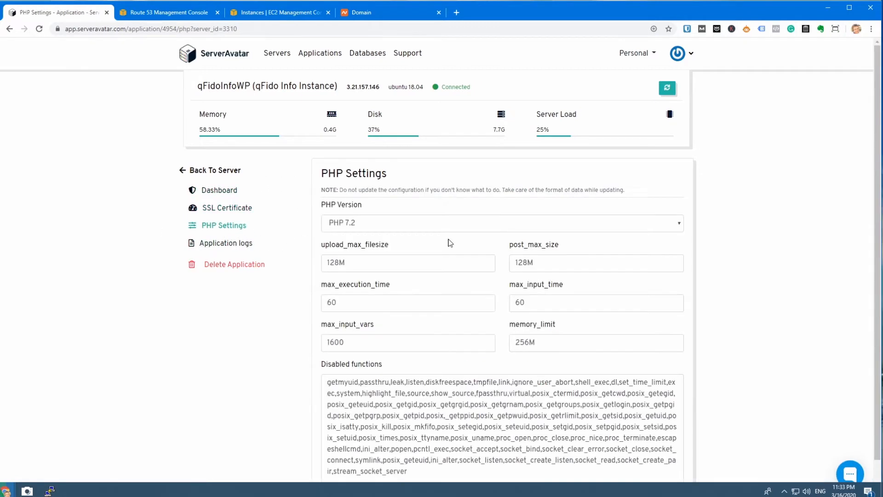
click(451, 231)
click(450, 231)
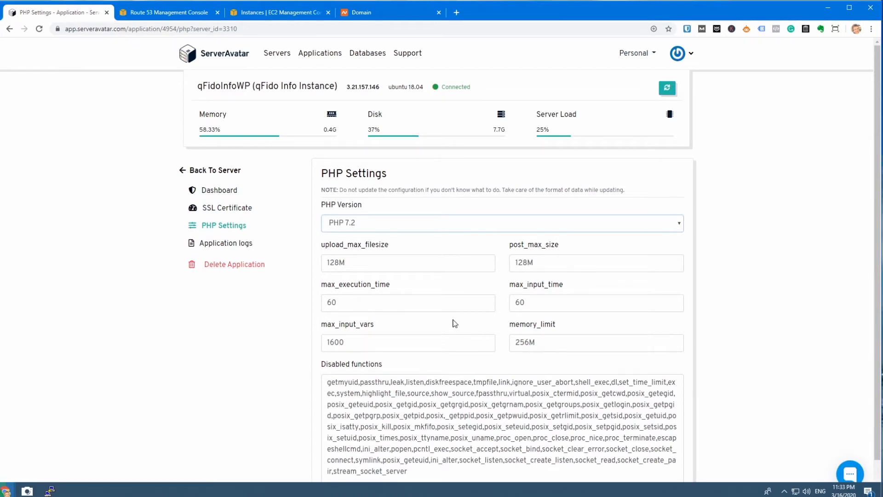
scroll(421, 235, down, 1)
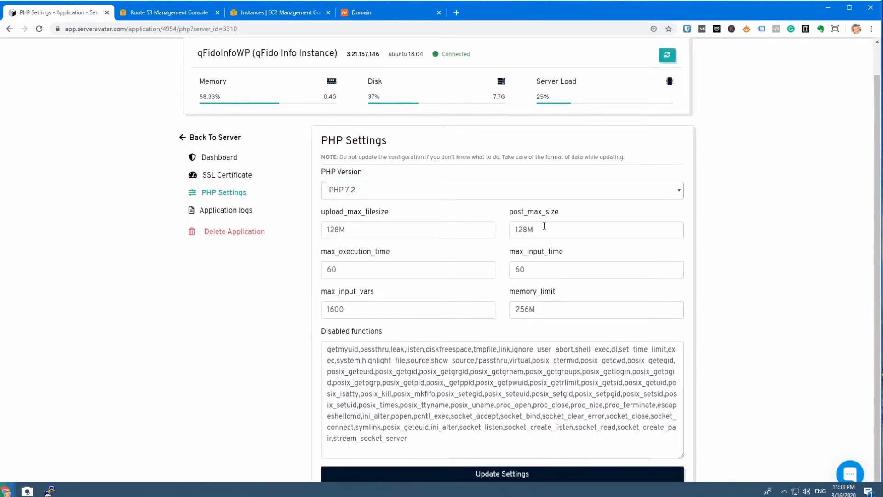
Step: Check which application log files can be selected and return to the application dashboard
click(253, 214)
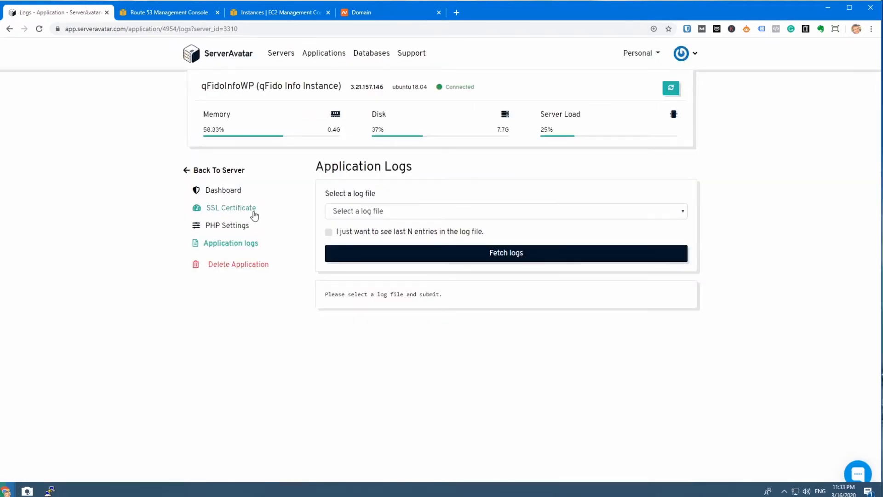
click(351, 212)
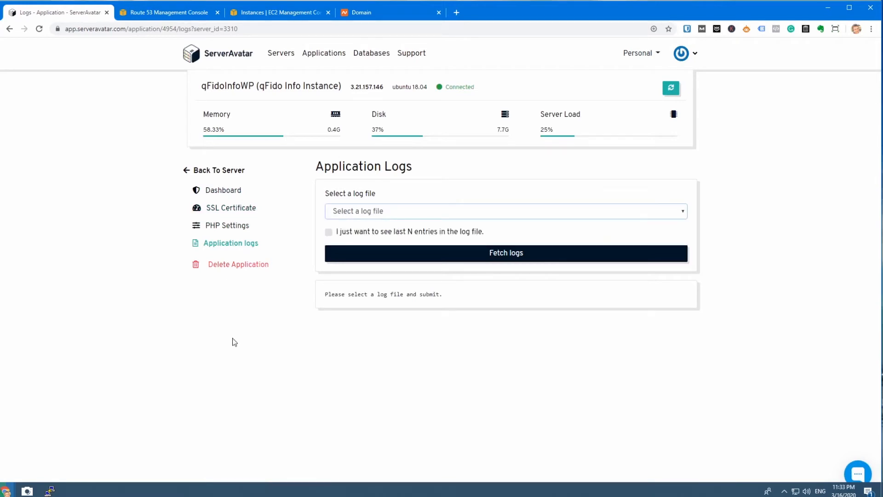
click(222, 192)
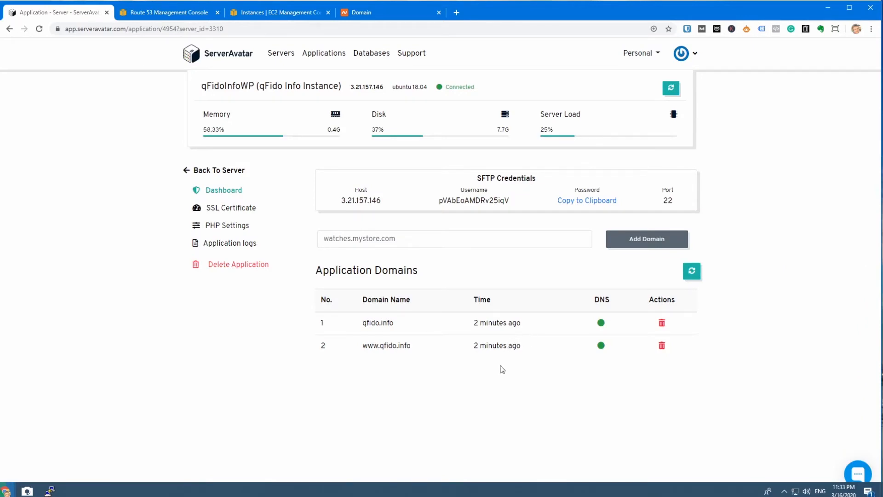
Step: Visit qfido.info in a new browser tab and open the Hello world! post from its recent posts
click(457, 13)
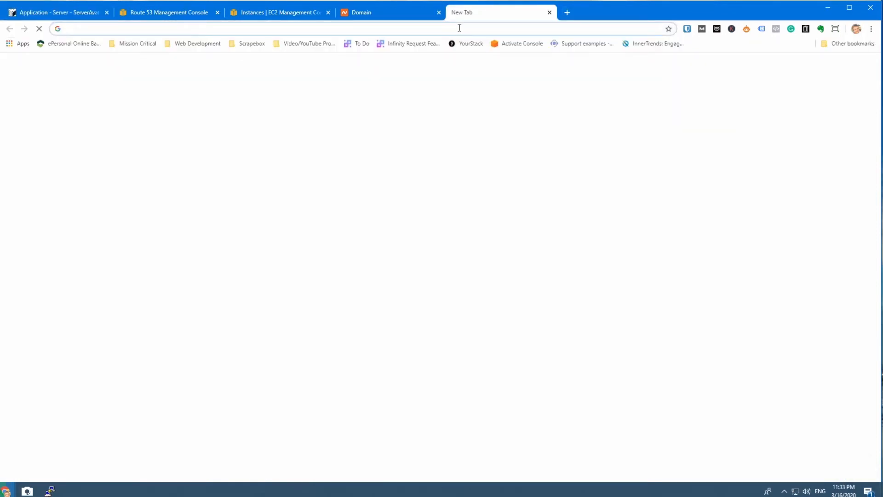
text(qfido.info)
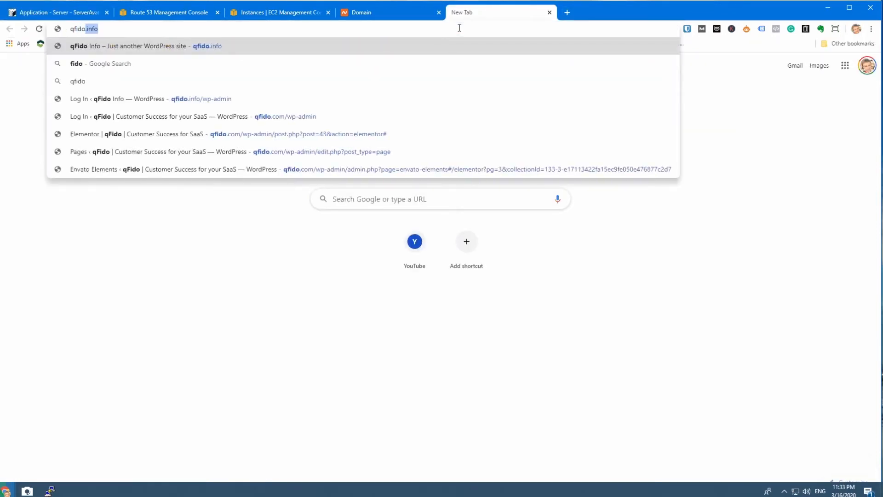
key(Return)
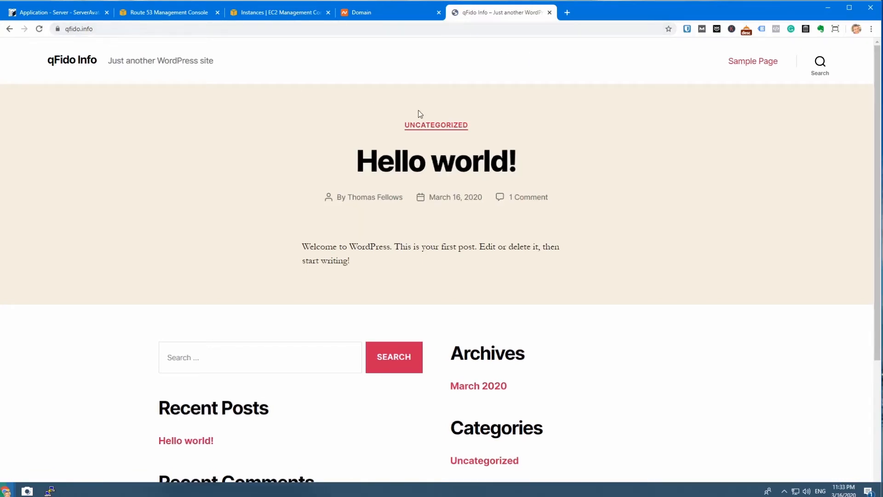
scroll(418, 110, down, 3)
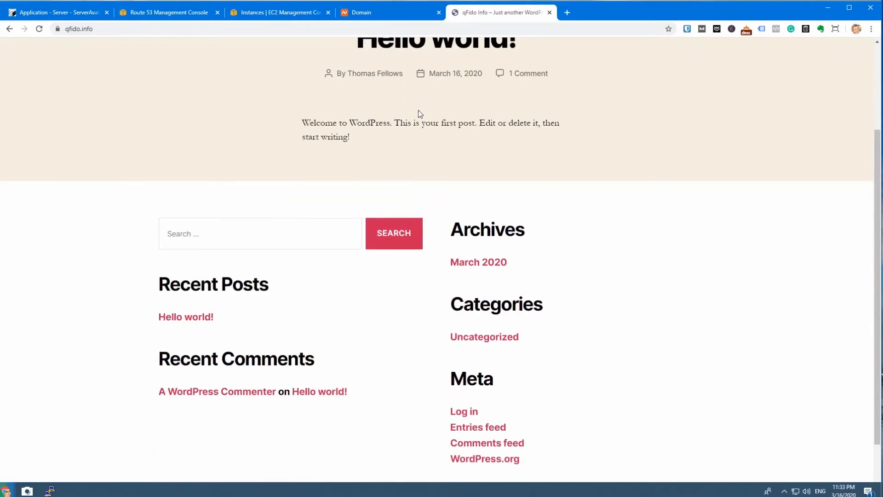
click(205, 322)
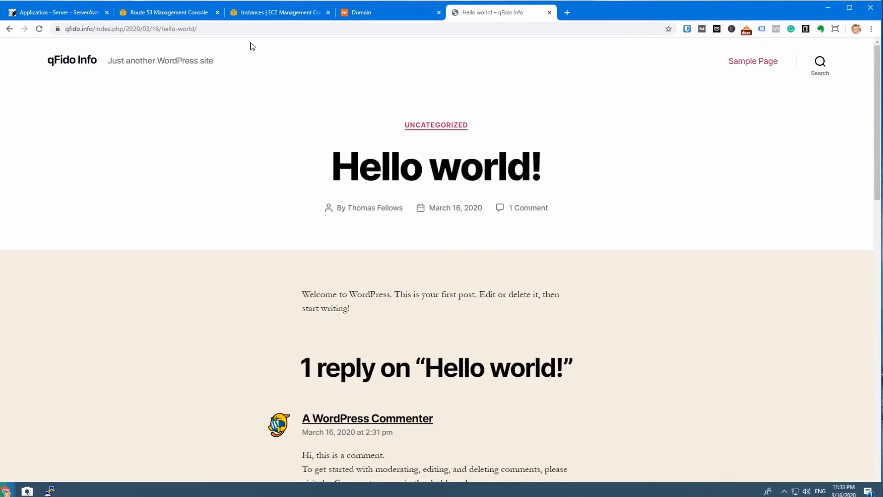
Step: Replace the post's address with qfido.info/wp-admin and load the WordPress login page
drag(96, 29, 260, 32)
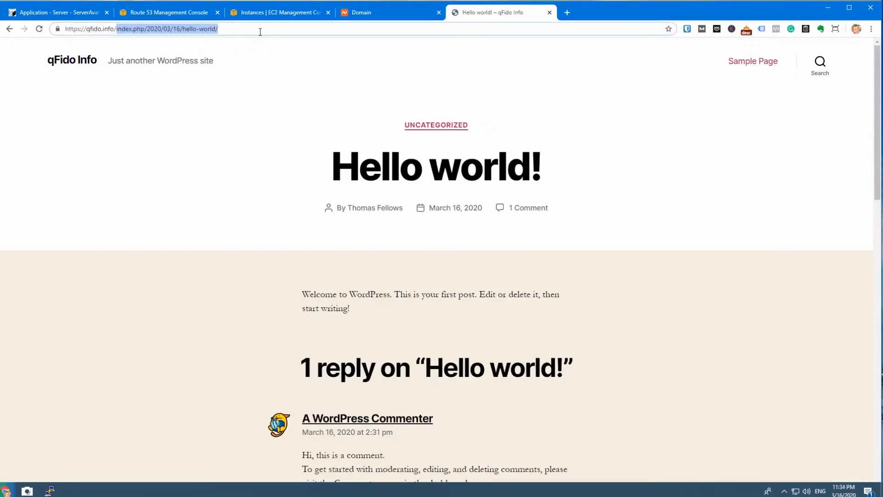
key(BackSpace)
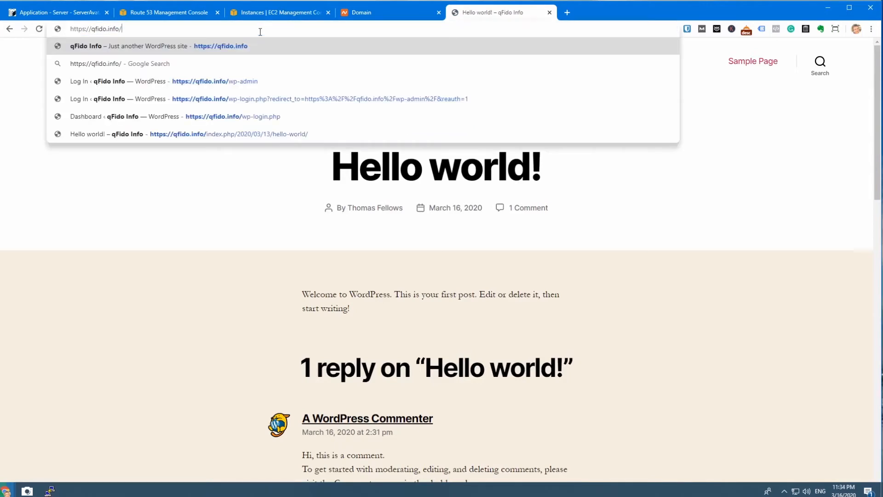
key(BackSpace)
key(BackSpace)
key(BackSpace)
key(BackSpace)
key(BackSpace)
key(BackSpace)
key(BackSpace)
key(BackSpace)
key(BackSpace)
key(BackSpace)
key(BackSpace)
key(BackSpace)
key(BackSpace)
key(BackSpace)
key(BackSpace)
key(BackSpace)
key(BackSpace)
key(BackSpace)
key(BackSpace)
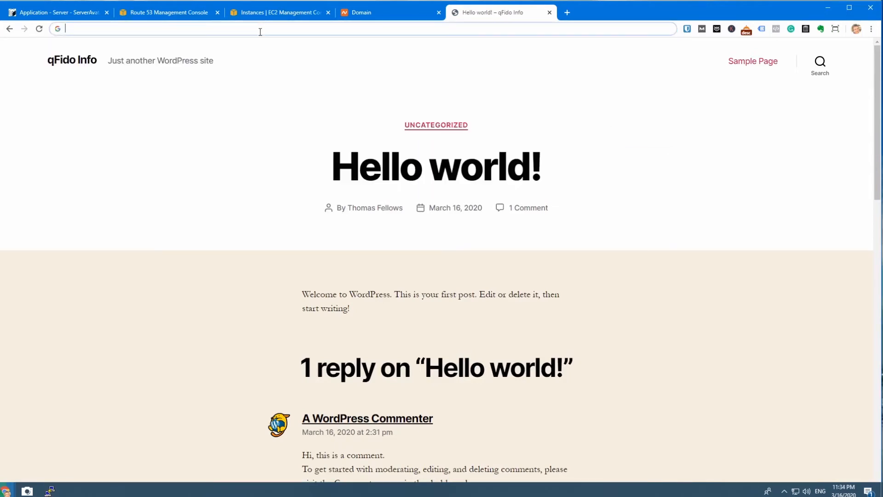
text(qfido.info)
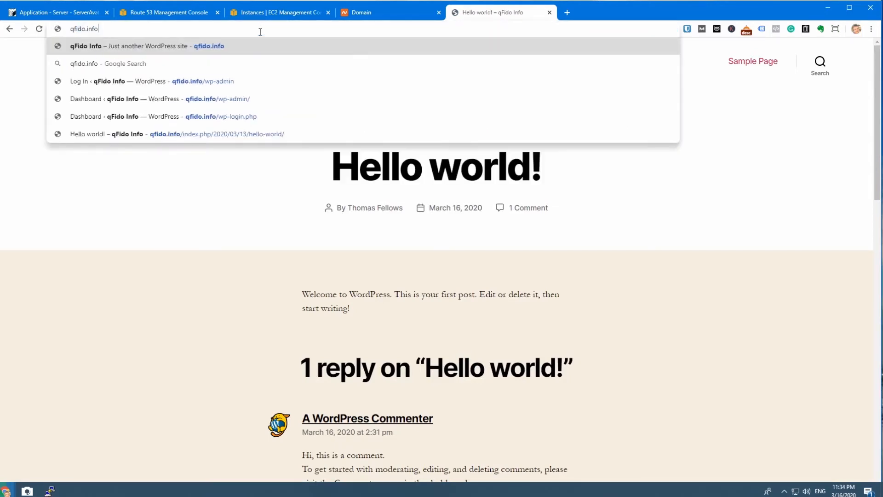
text(/wp-admi)
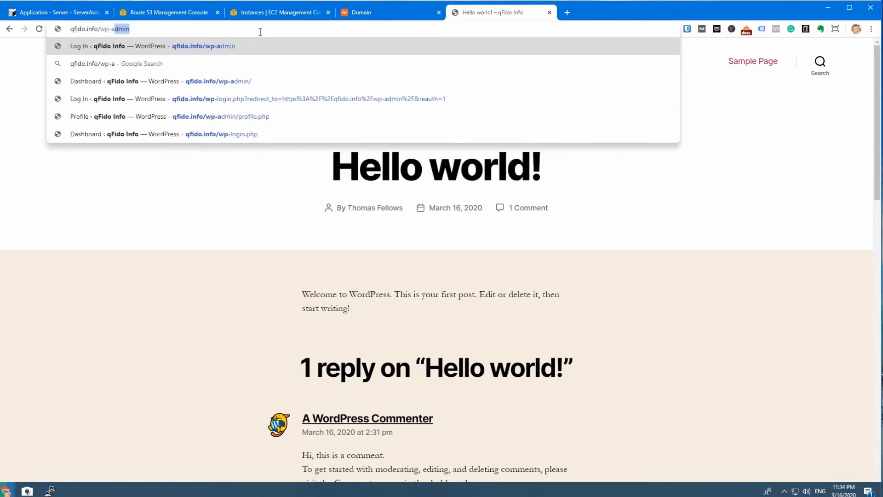
text(n)
key(Return)
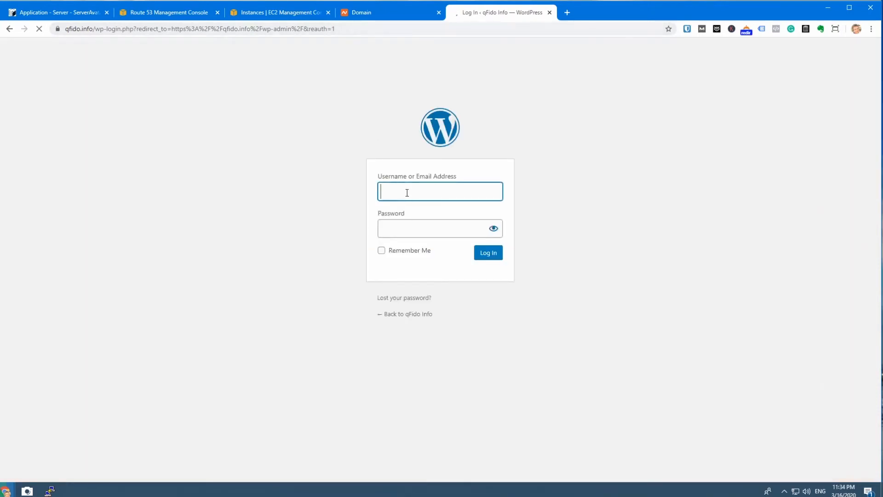
Step: Log in to WordPress with the administrator's username, without the stray trailing letter, and the account password
key(Tab)
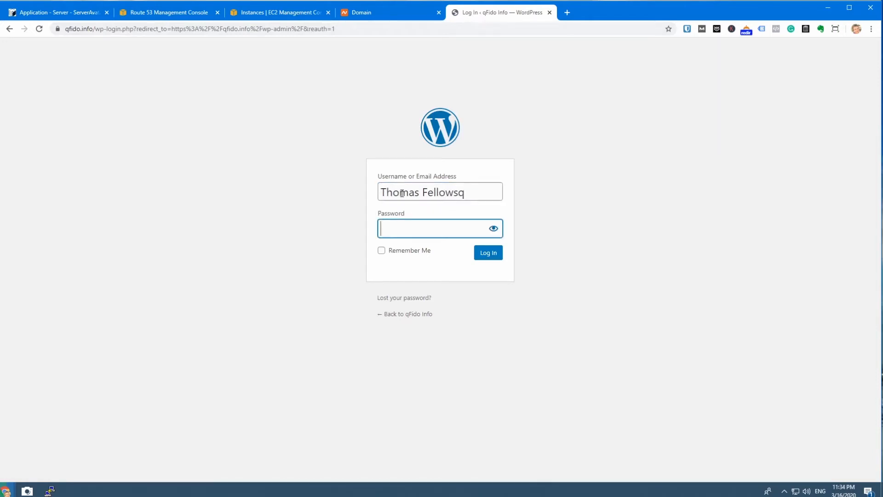
click(483, 199)
key(BackSpace)
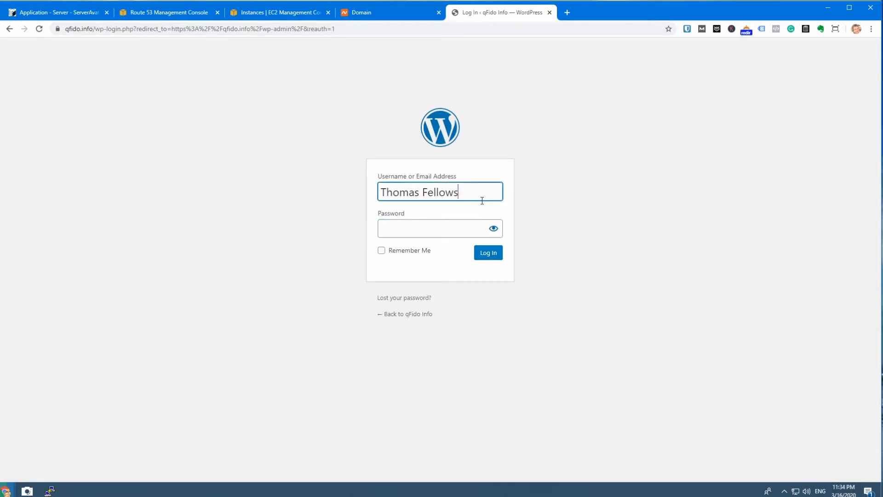
click(454, 232)
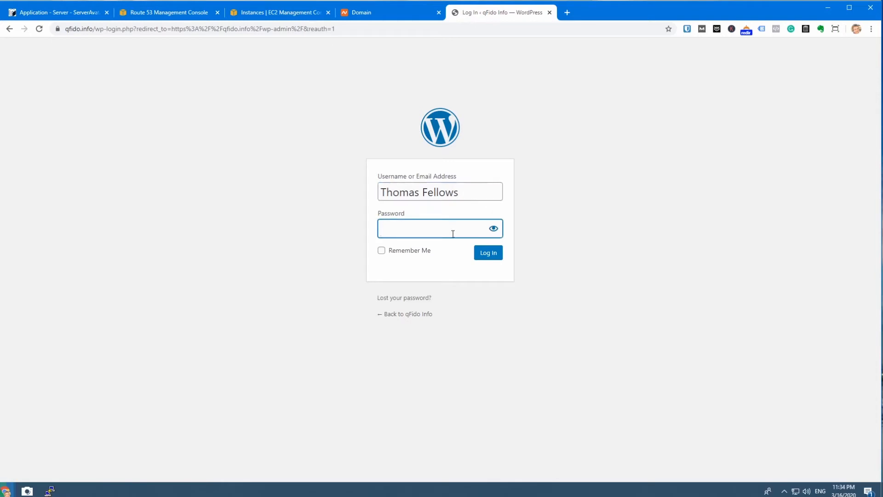
text(•••••••••)
key(Return)
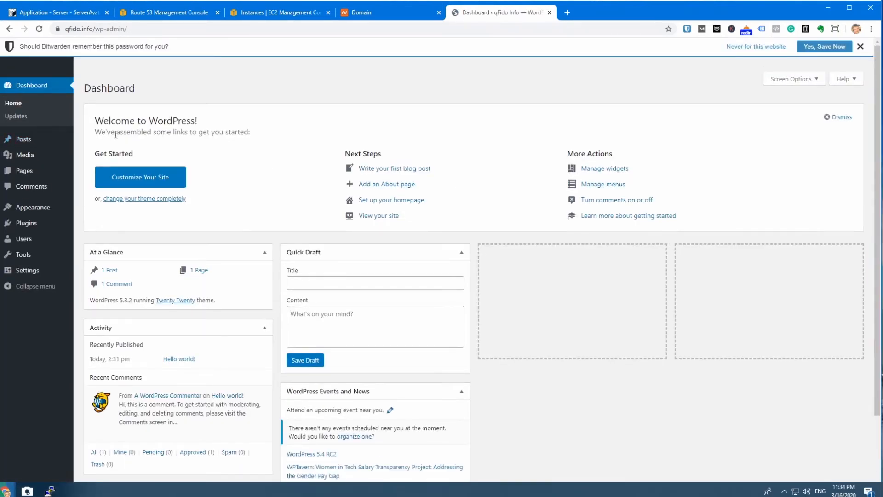
Step: Dismiss the Bitwarden save prompt and look over the WordPress Comments and Installed Plugins pages
click(859, 46)
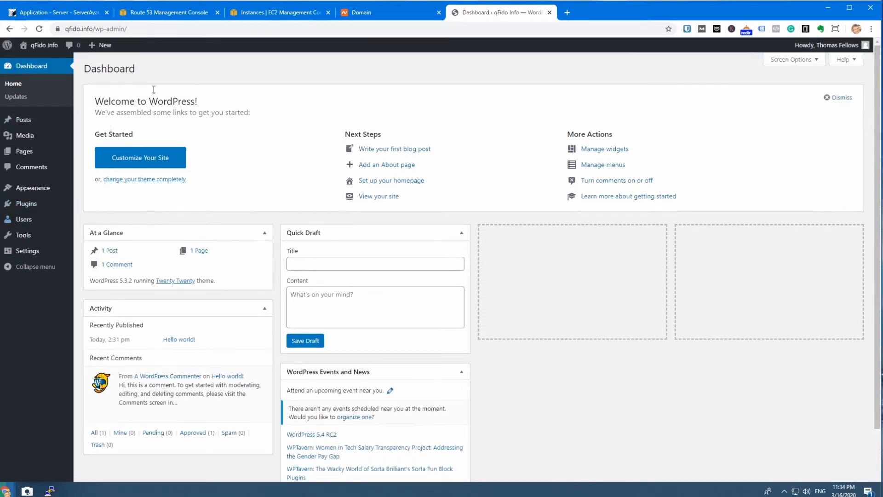
click(38, 171)
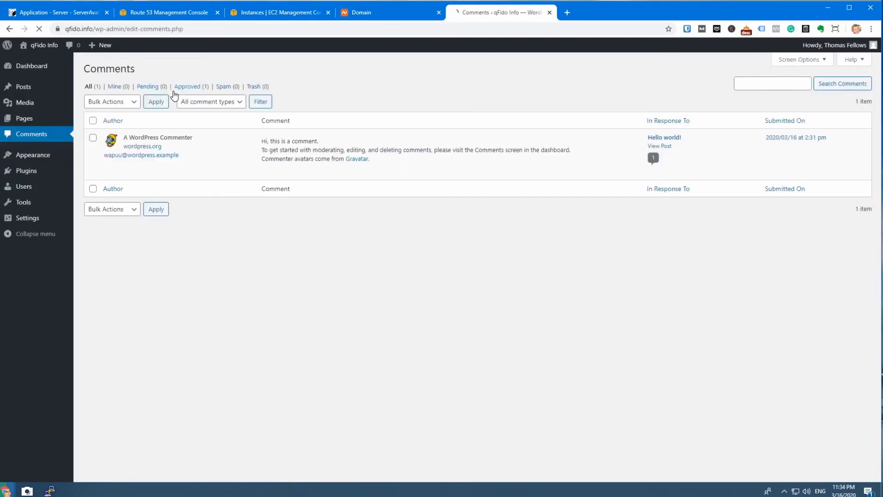
mouse_move(30, 174)
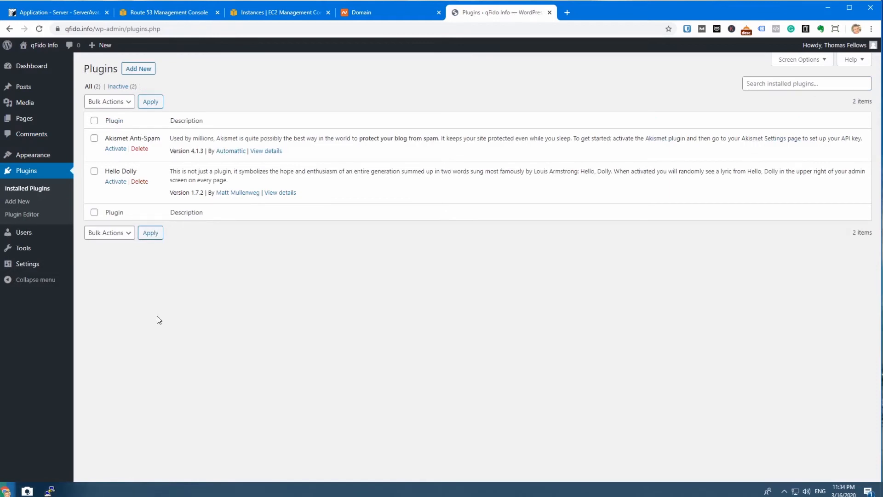
Step: Enable the firewall for qFido Info Instance from its ServerAvatar server panel, and check the instance's state in the EC2 console
click(80, 14)
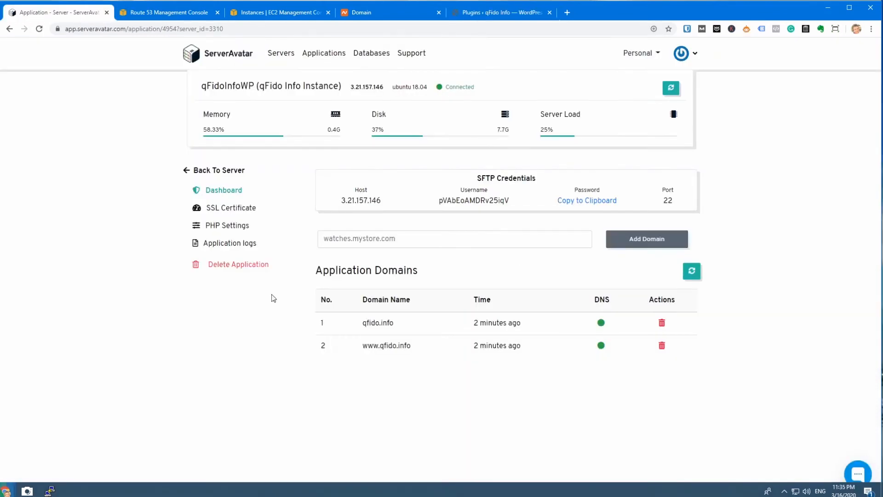
click(224, 171)
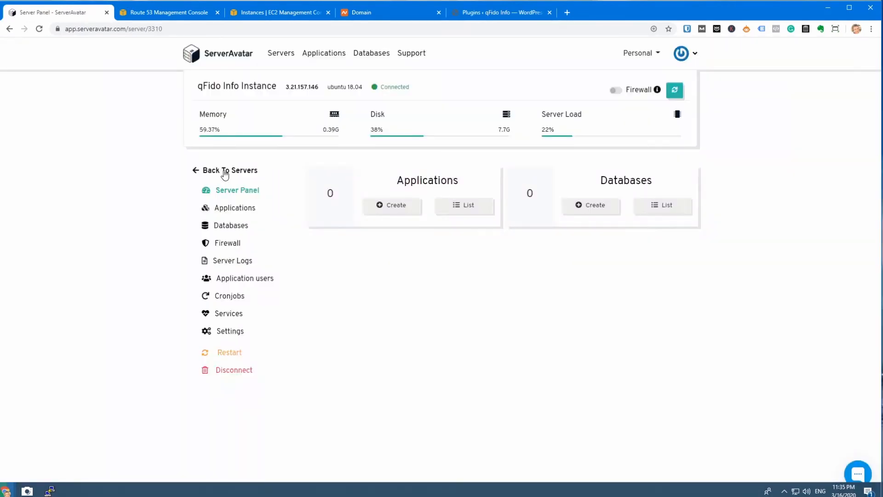
click(610, 91)
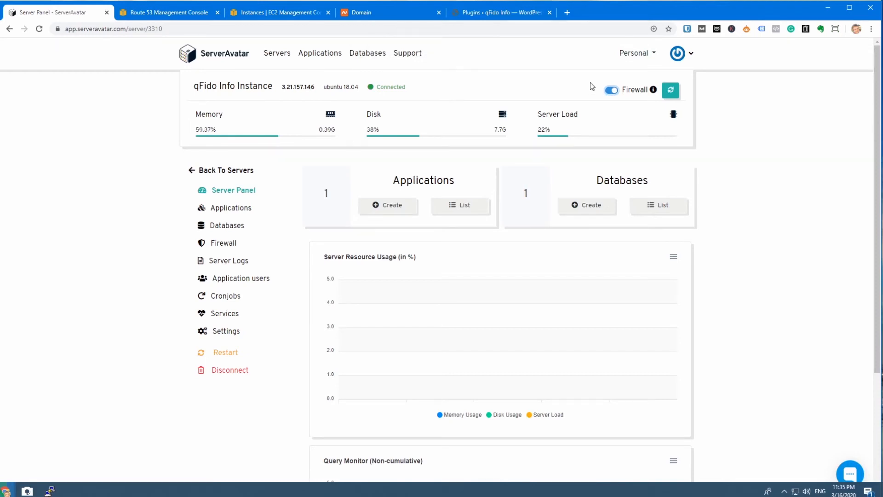
click(249, 10)
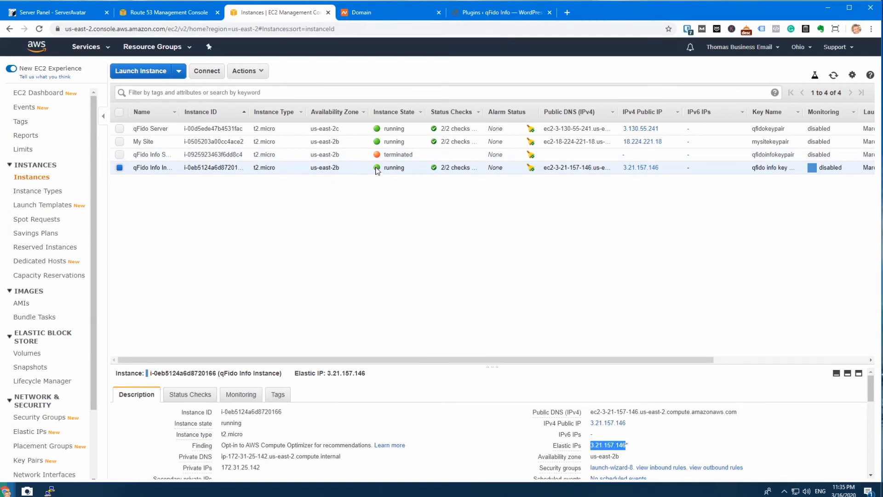
click(59, 14)
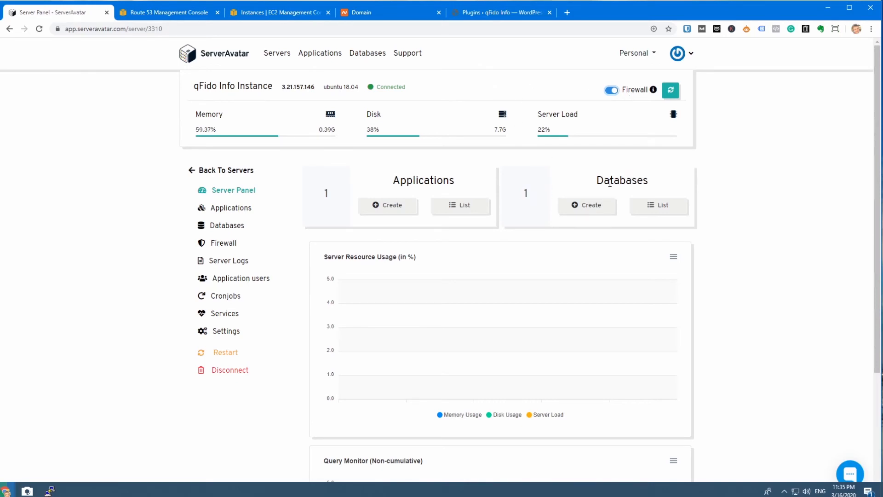
Step: Open phpMyAdmin from the server's databases, always allowing pop-ups and redirects from app.serveravatar.com
click(224, 227)
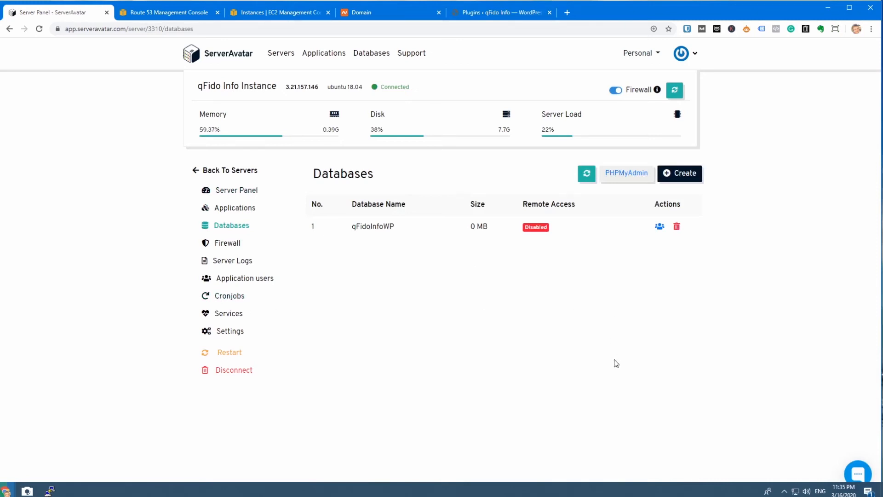
click(627, 176)
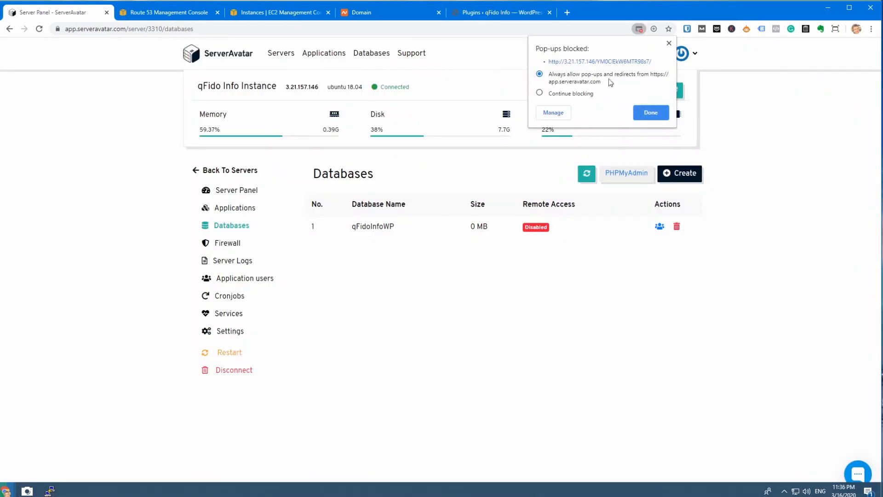
click(651, 112)
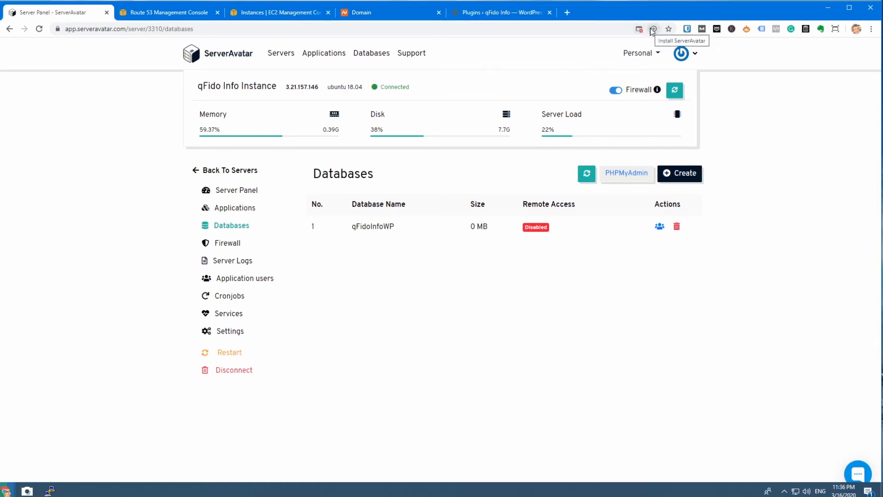
click(635, 173)
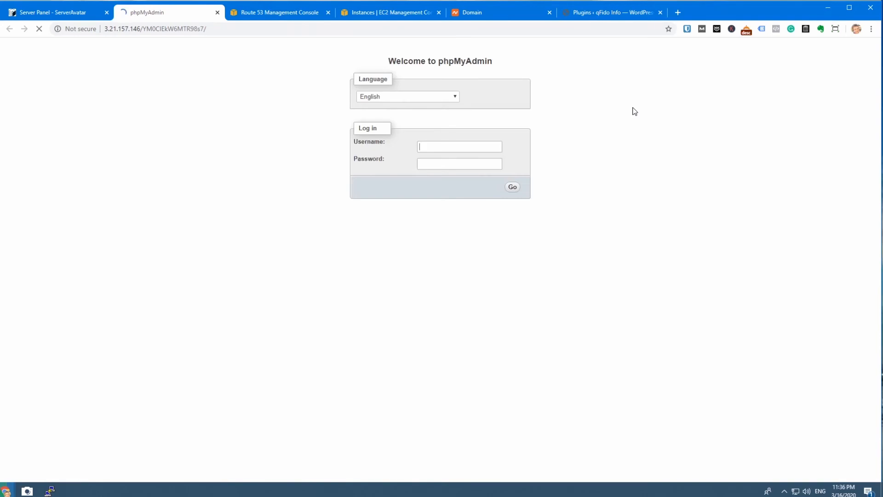
Step: Copy the qFidoInfoWP database user's username from ServerAvatar into the phpMyAdmin login form
click(83, 15)
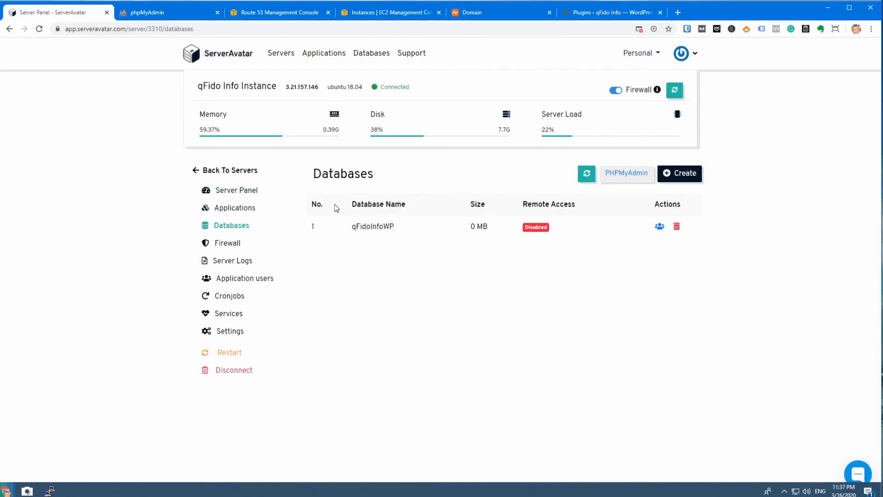
click(660, 228)
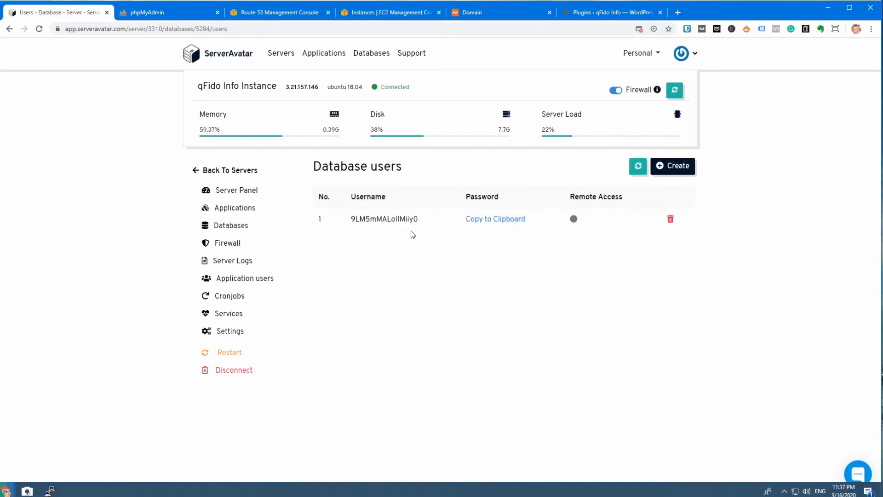
drag(352, 218, 422, 221)
key(ctrl+c)
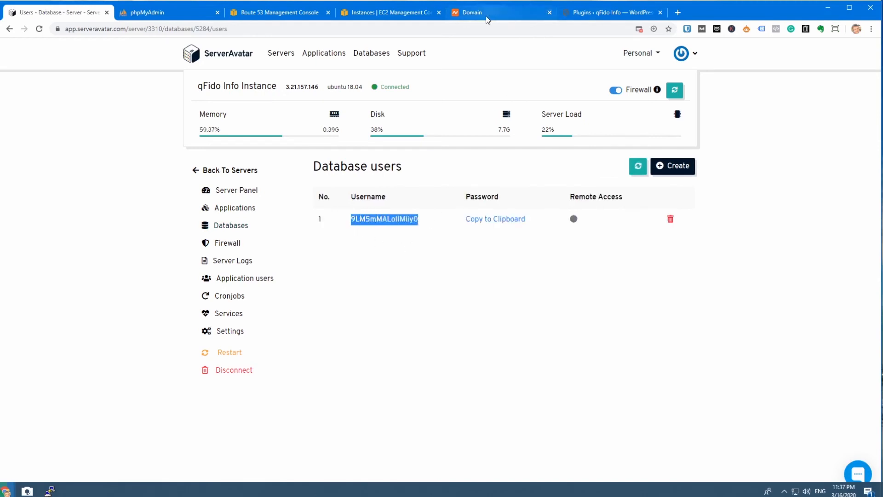
click(223, 17)
click(445, 186)
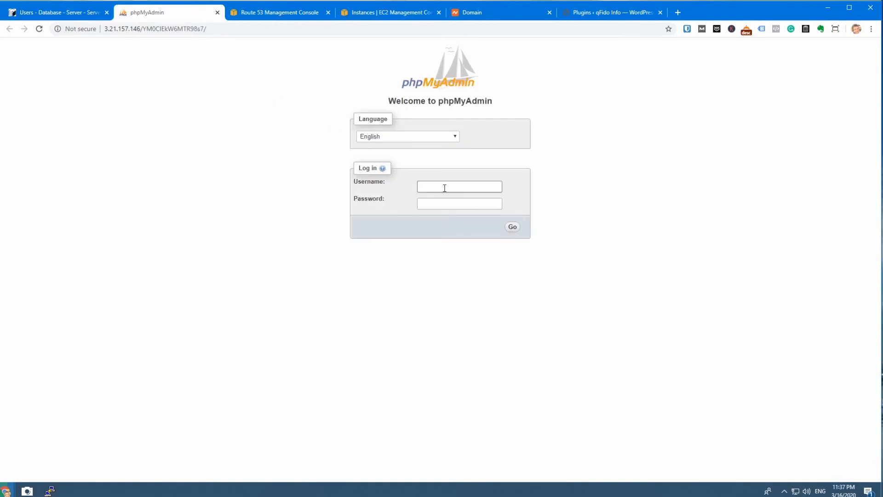
key(ctrl+v)
Step: Copy the database user's password from ServerAvatar into the phpMyAdmin password field and log in
click(92, 18)
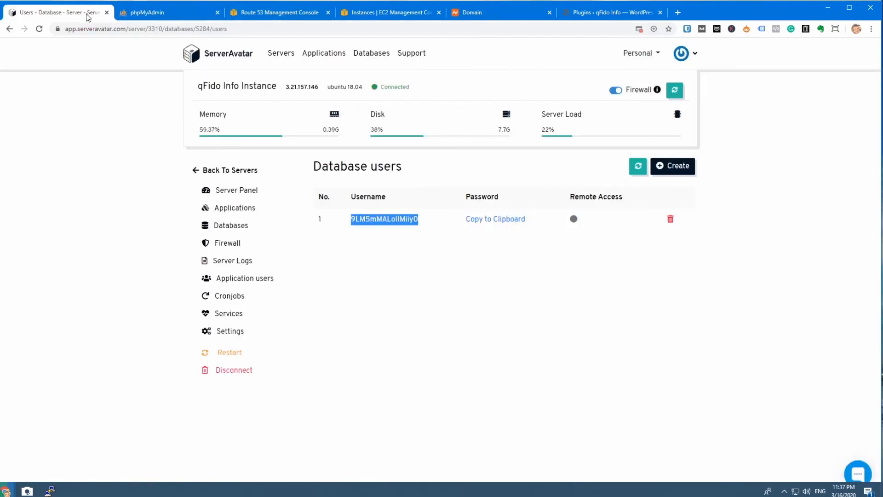
click(477, 221)
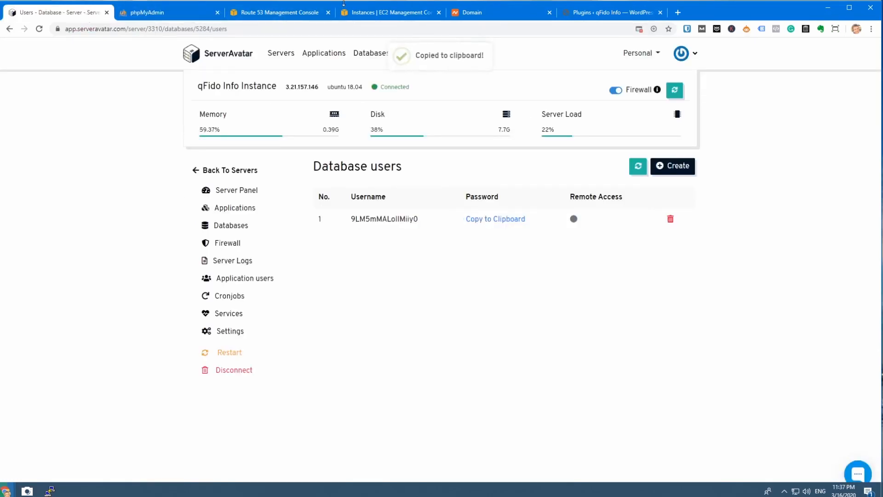
click(179, 13)
click(454, 204)
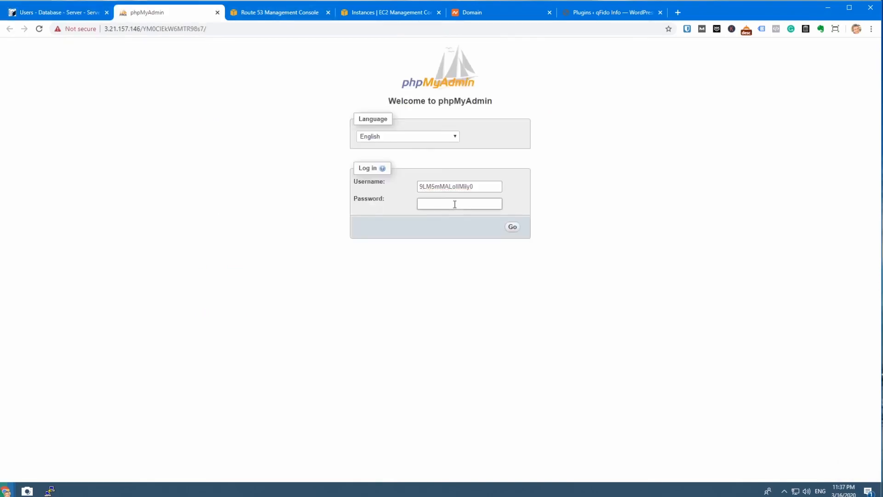
key(ctrl+v)
click(513, 228)
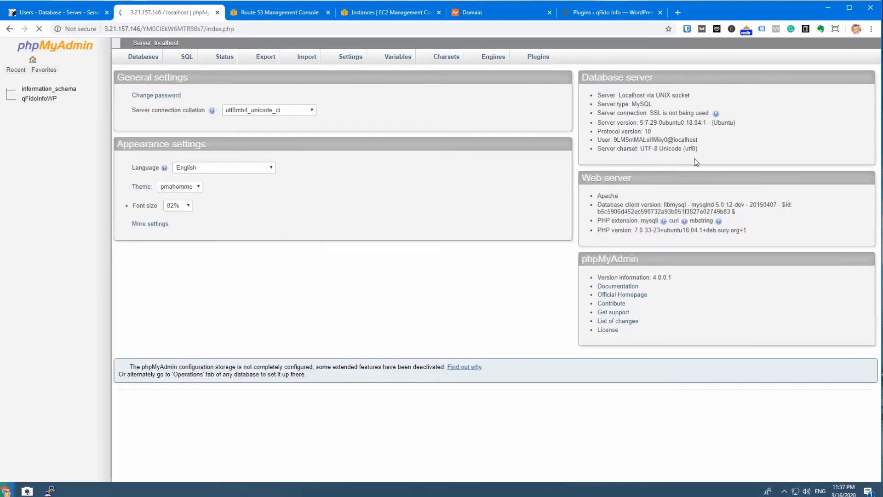
scroll(696, 170, down, 1)
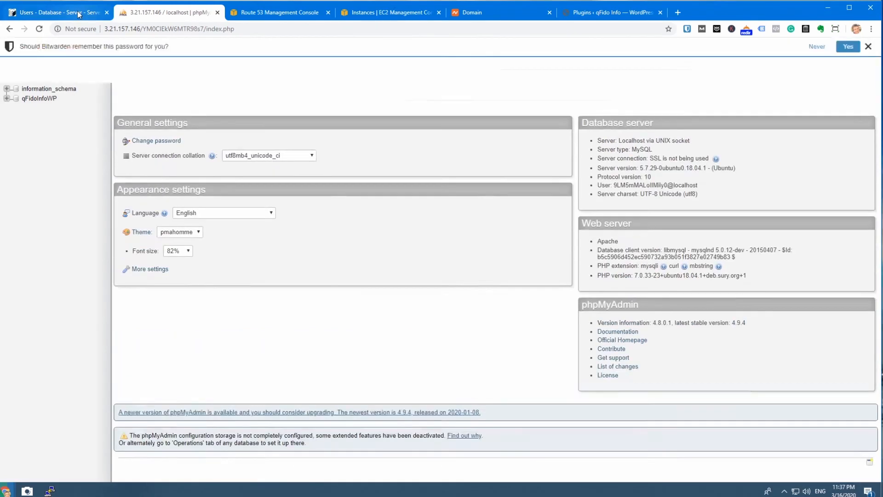
Step: Review the ServerAvatar servers list against the EC2 instances and open the server panel of qFido Info Instance
click(76, 12)
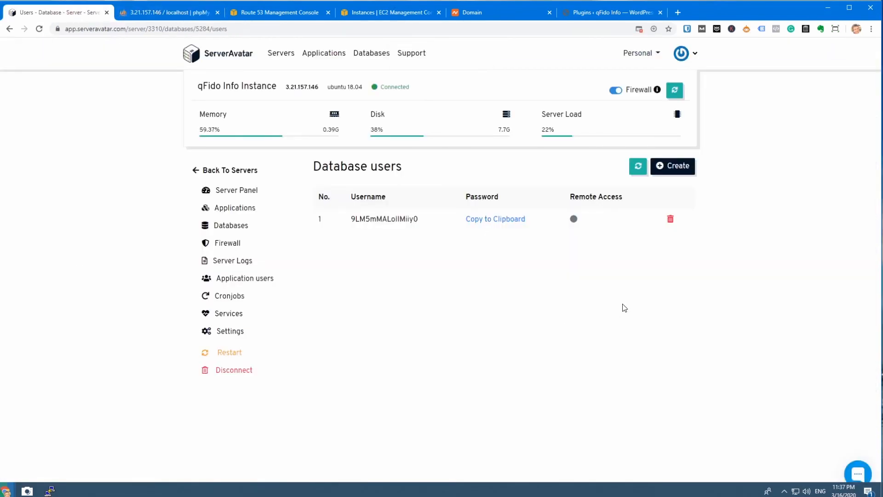
click(222, 170)
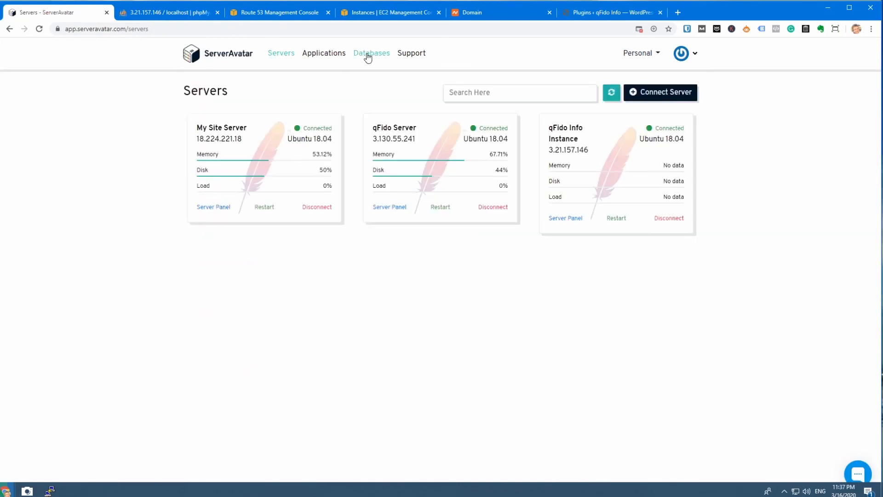
click(391, 13)
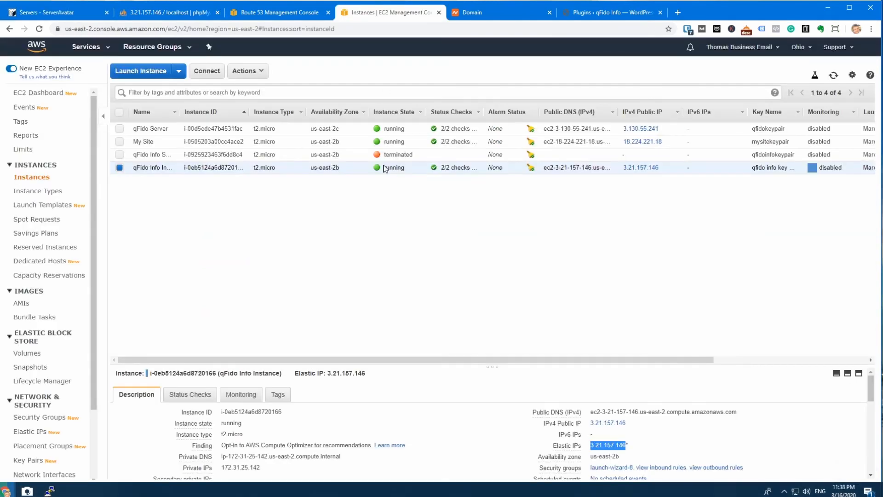
click(47, 15)
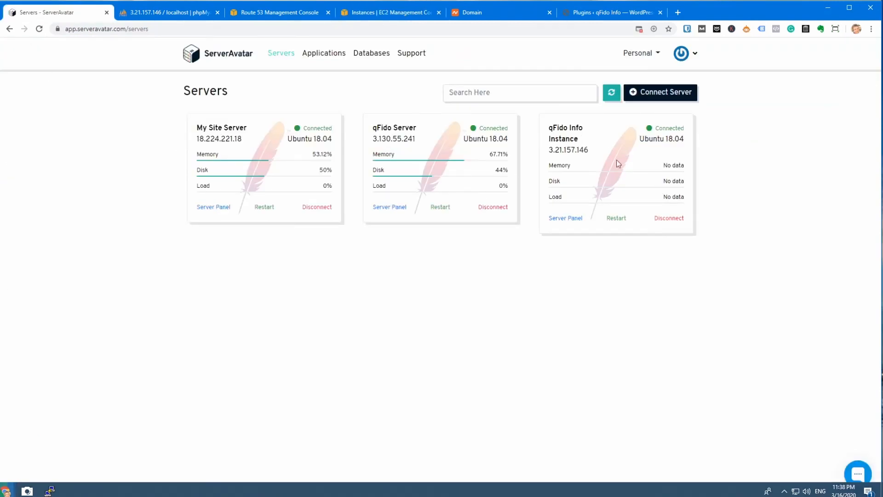
click(570, 217)
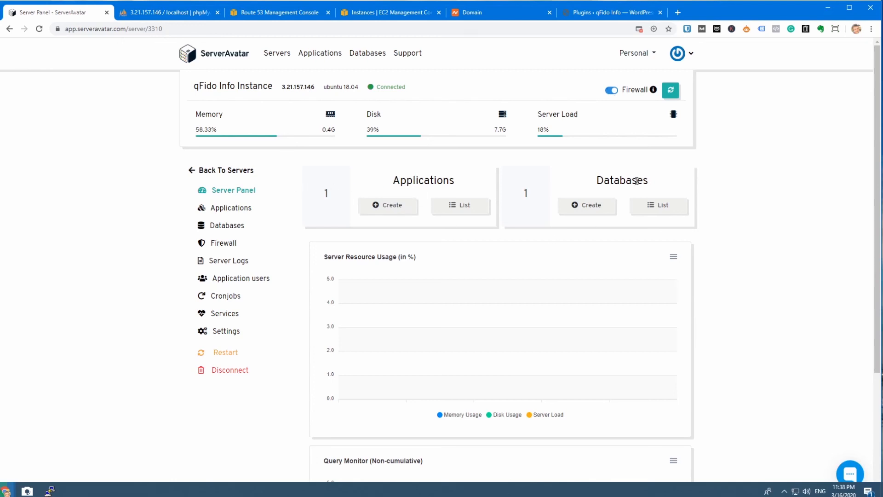
Step: Dismiss the Bitwarden save prompt in phpMyAdmin and return to the ServerAvatar server panel
click(161, 13)
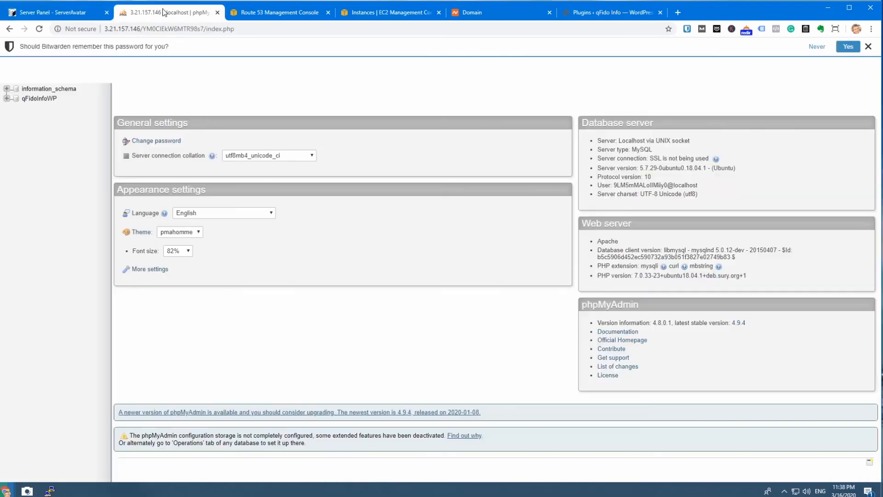
click(867, 47)
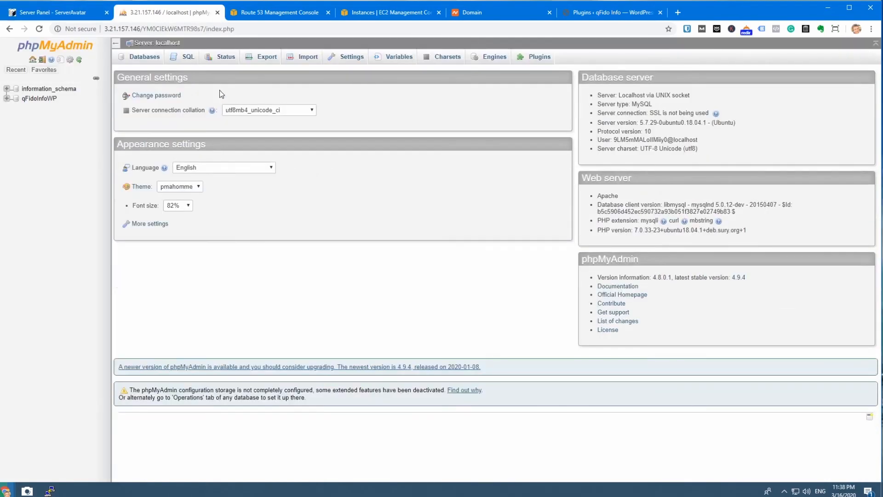
click(50, 12)
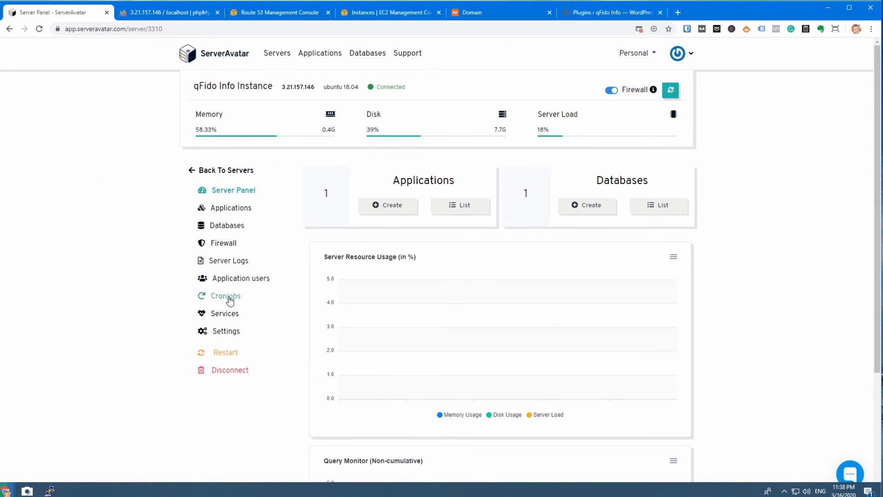